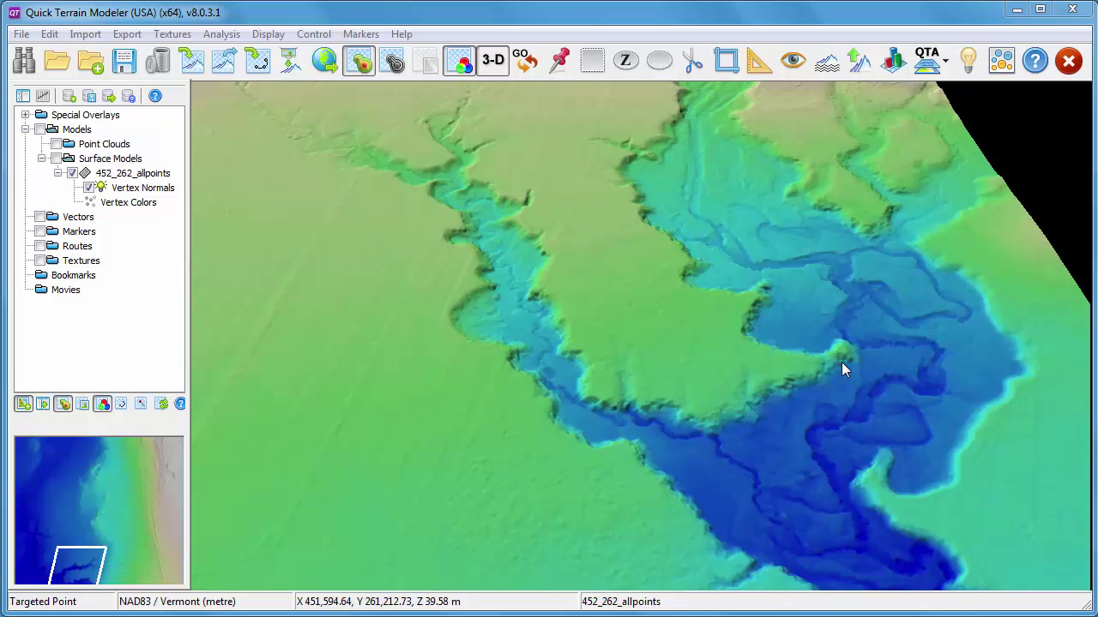
- Draw a measurement line about 232 m long up the narrow stream channel and open the Cross Section Generation Tool for it
left_click_drag(836, 361, 846, 337)
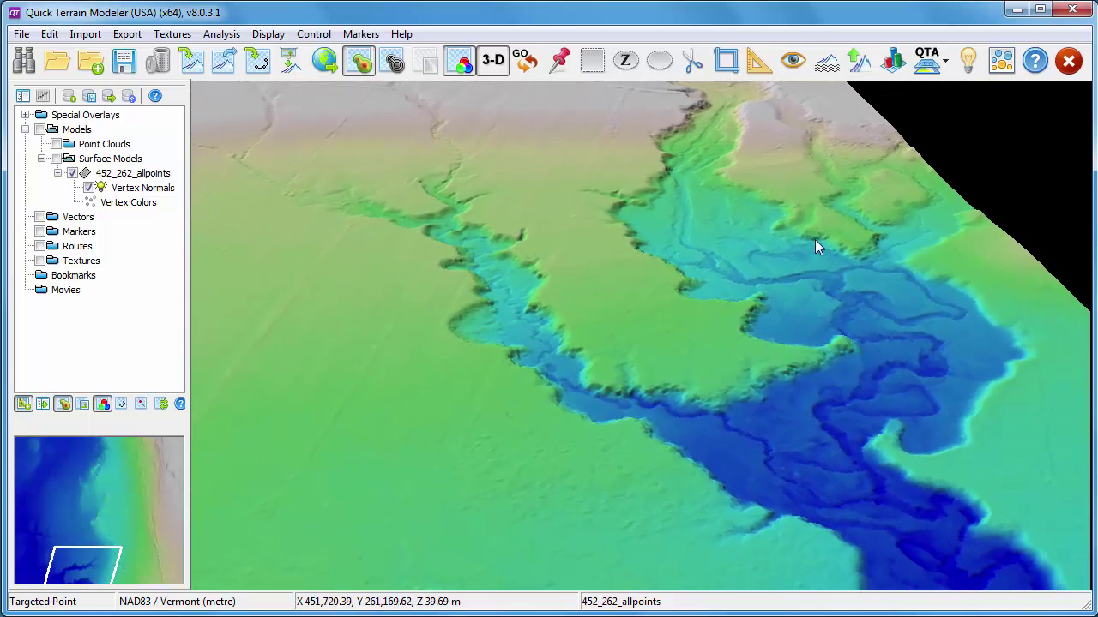
left_click(758, 72)
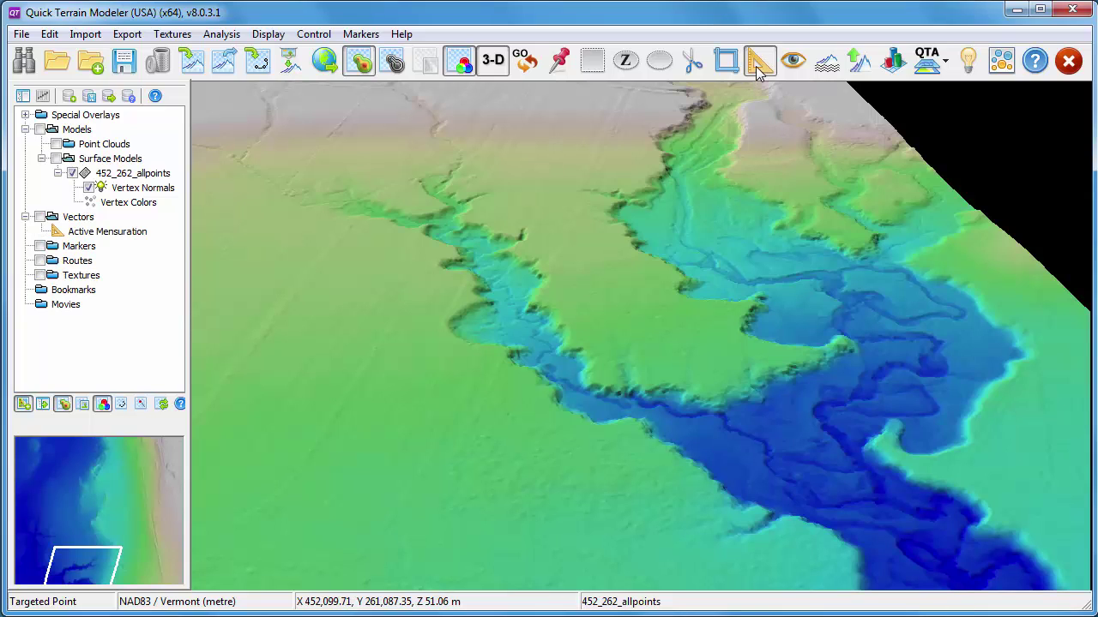
left_click(594, 396)
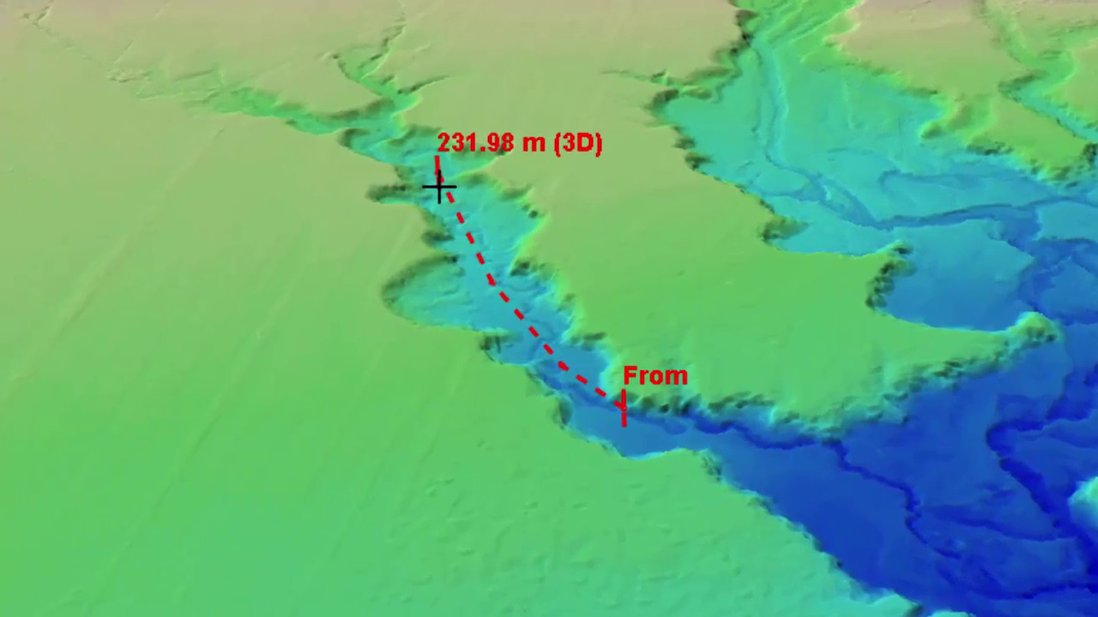
right_click(439, 187)
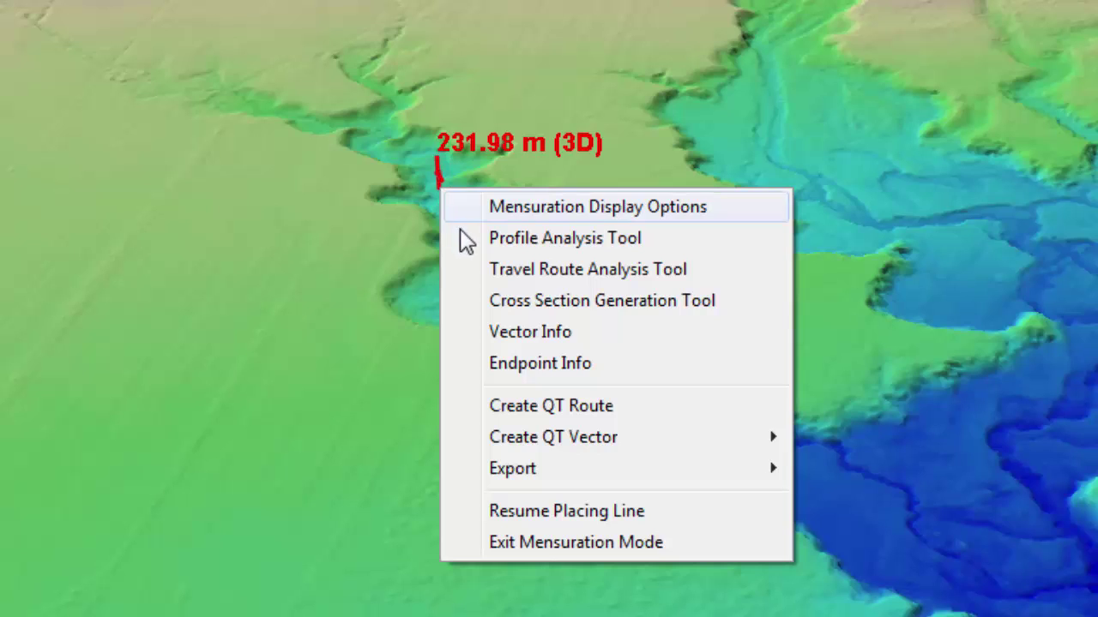
left_click(520, 302)
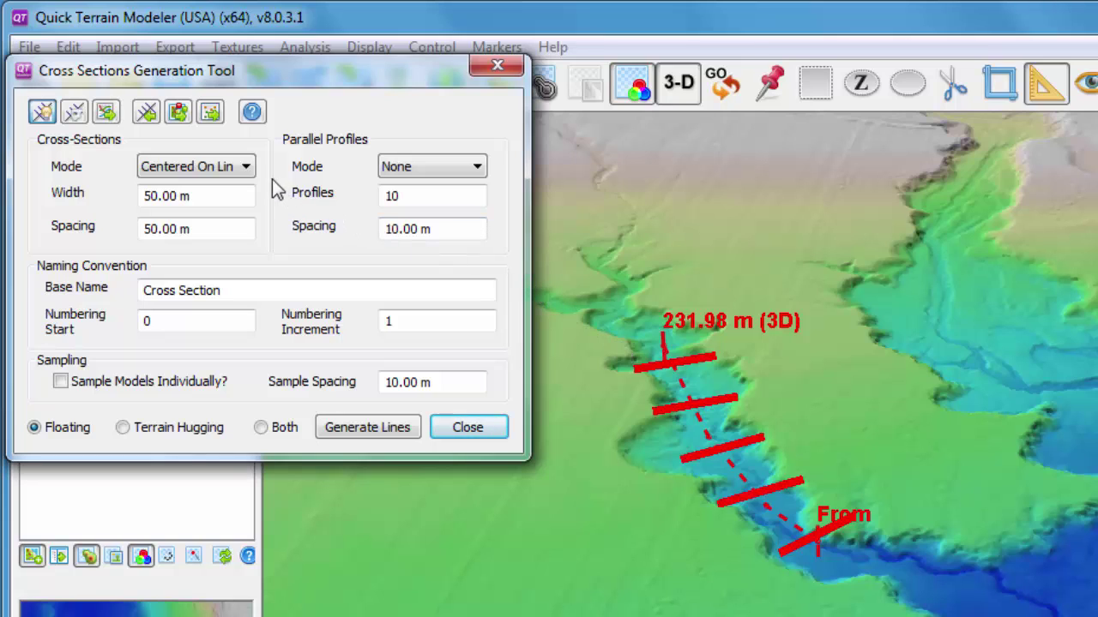
- Try the cross sections in Left From Line mode and return them to Centered On Line
left_click(246, 169)
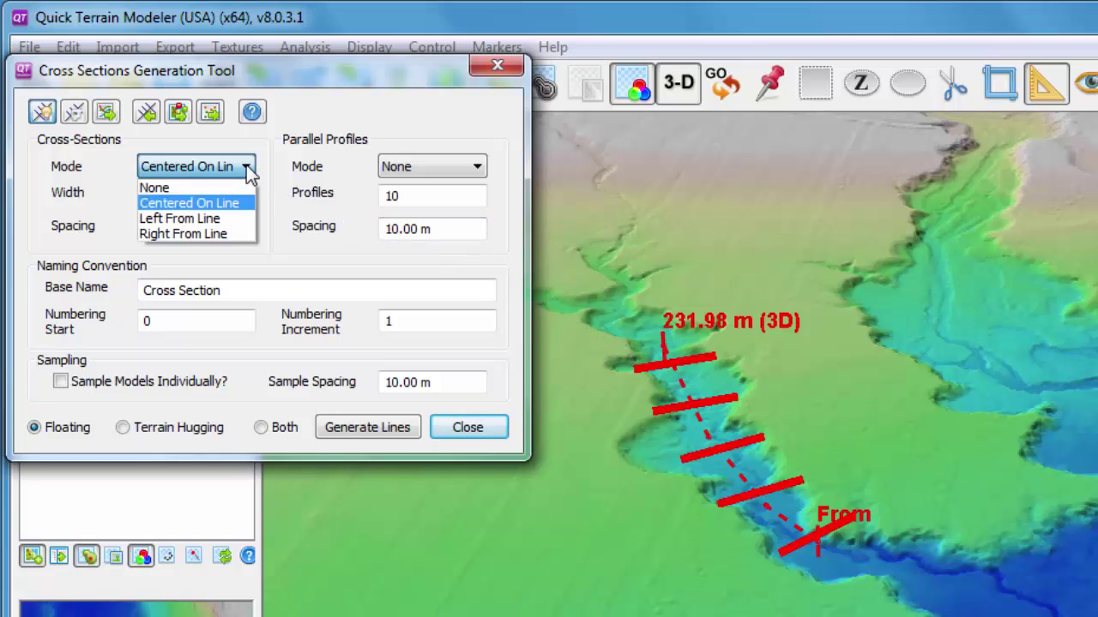
left_click(215, 218)
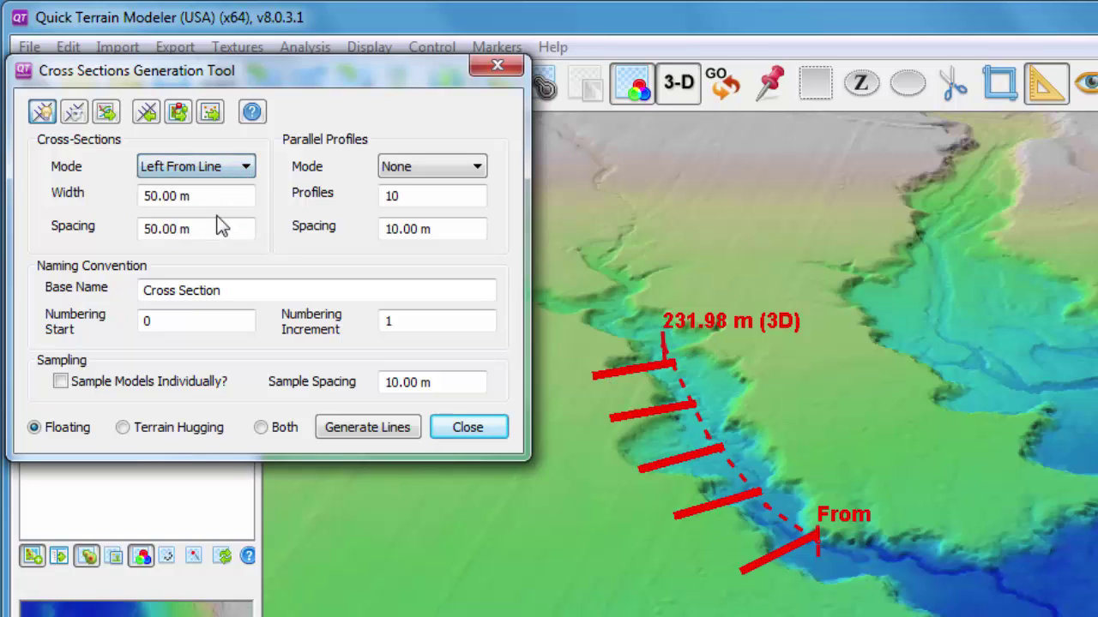
left_click(242, 169)
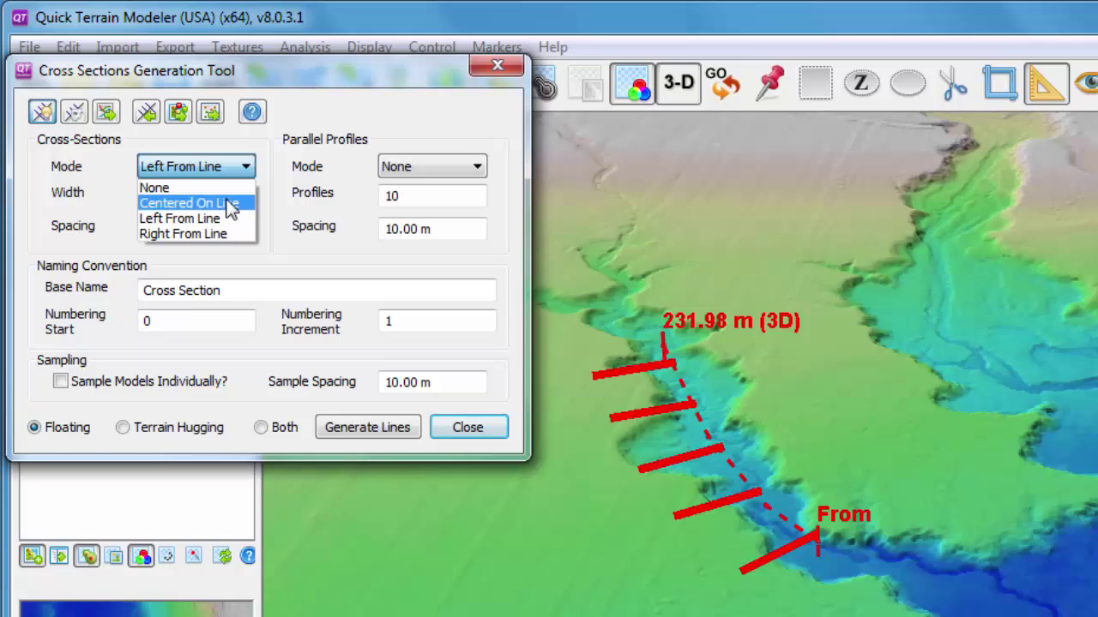
left_click(223, 203)
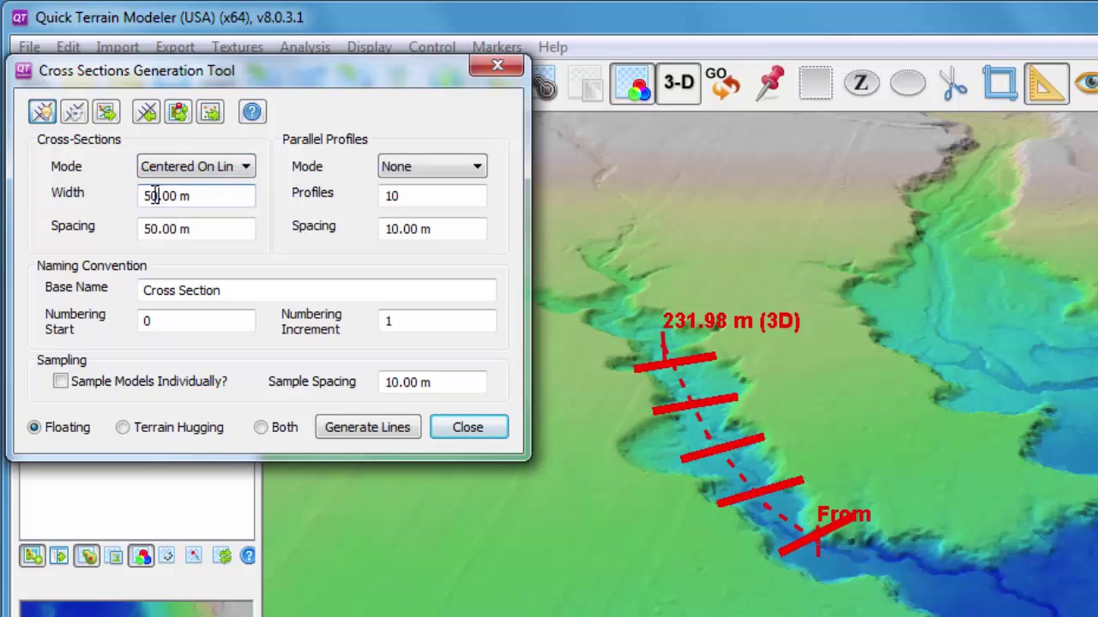
- Generate the cross-section lines with a width of 100 m and a spacing of 20 m
left_click_drag(159, 196, 144, 195)
type("100")
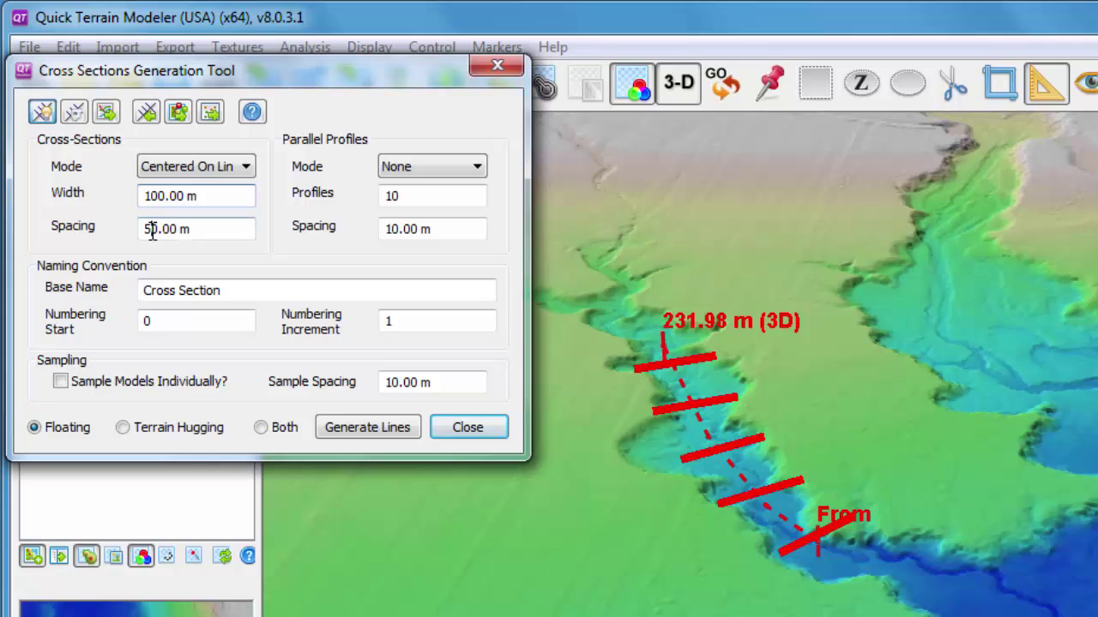
left_click(150, 230)
key("BackSpace")
type("2")
left_click(342, 425)
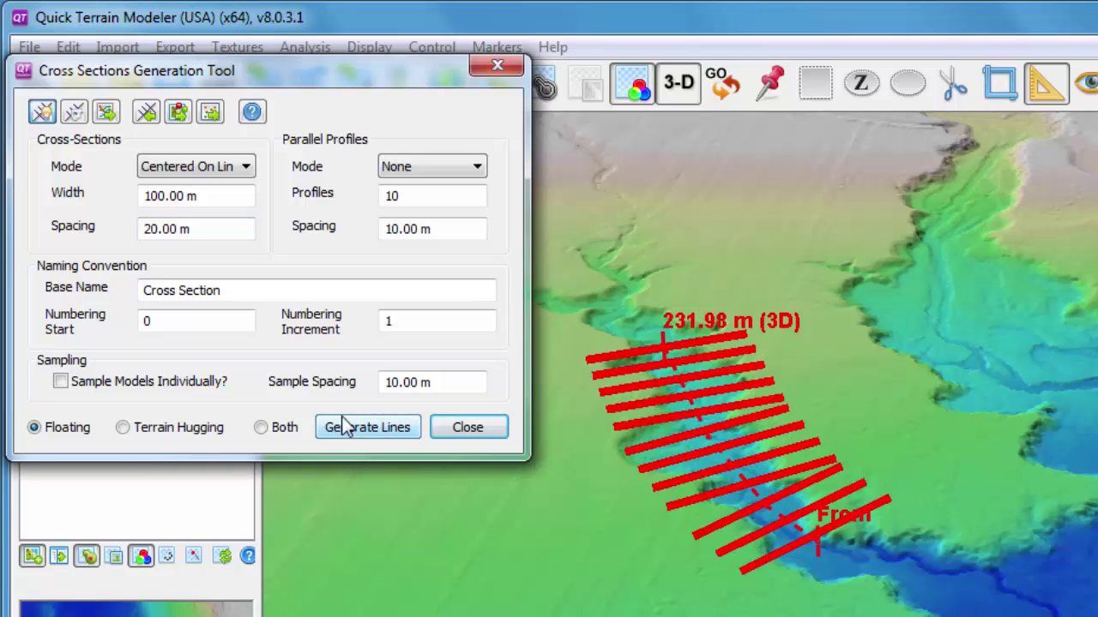
- Preview parallel profiles centered on the line and set their mode back to None
left_click(477, 166)
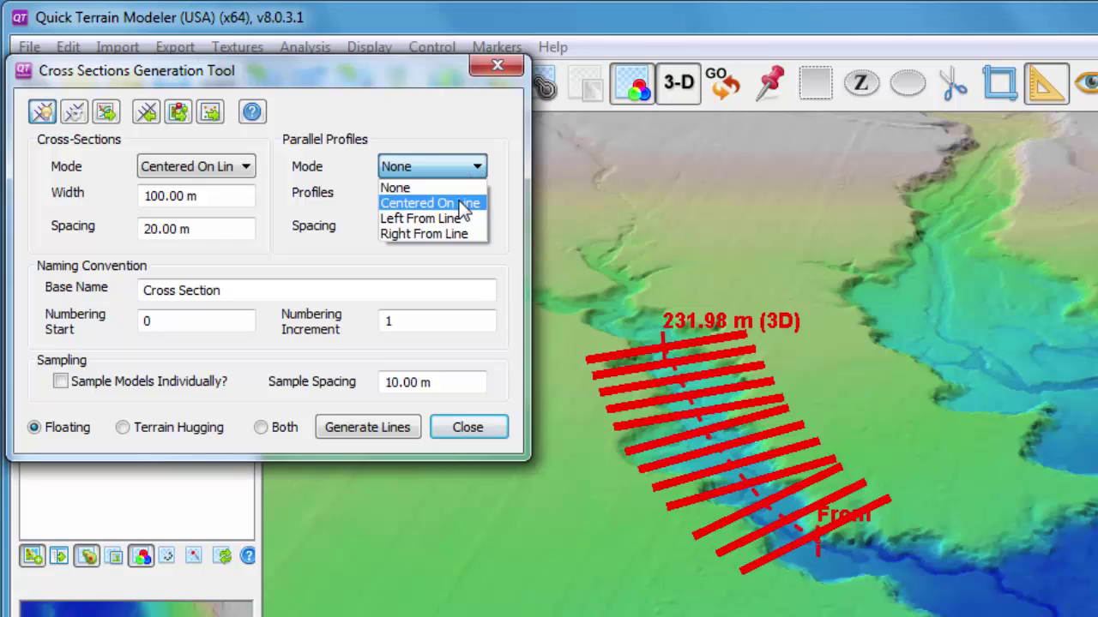
left_click(459, 204)
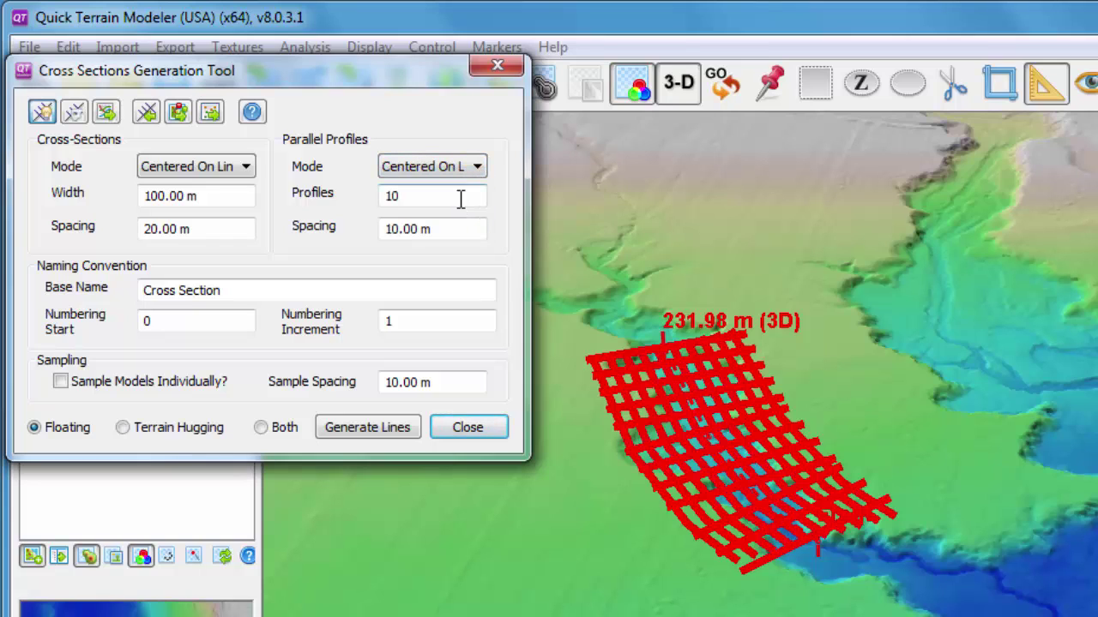
left_click(478, 168)
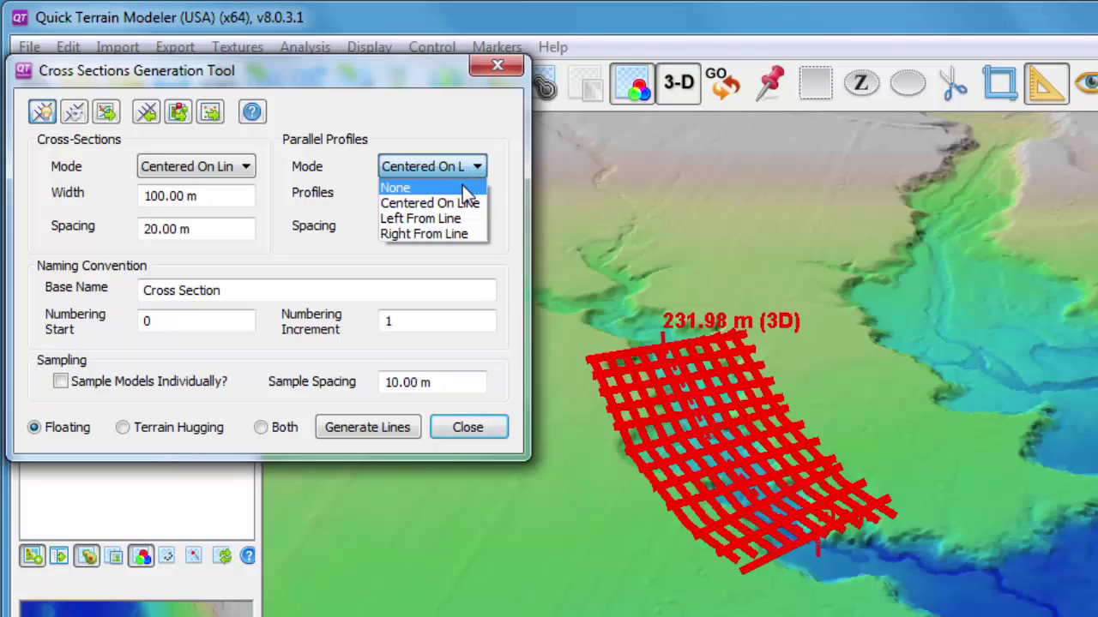
left_click(395, 187)
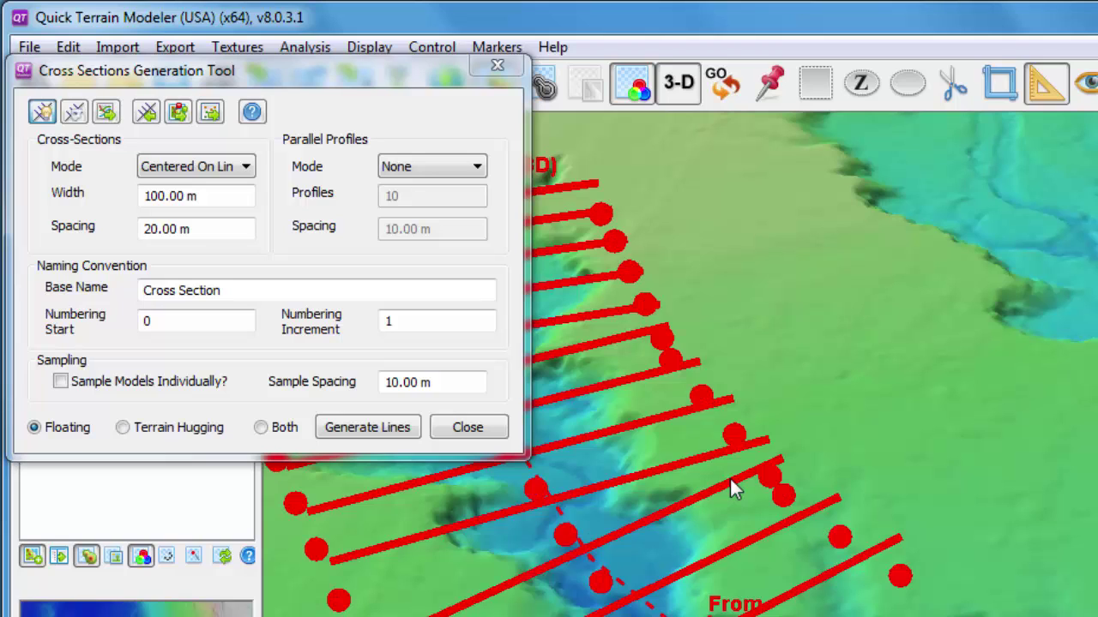
- Move the endpoints of two cross sections near the line's start apart and push the lines to the Cross Section Analysis Tool
left_click_drag(765, 471, 760, 446, "ctrl")
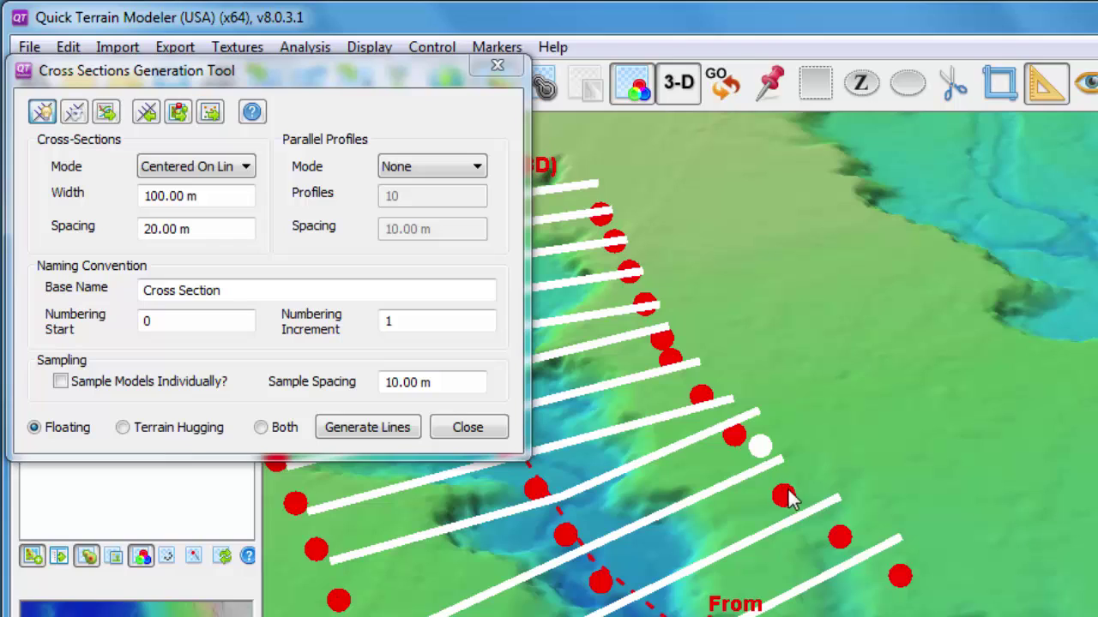
left_click_drag(783, 495, 823, 504, "ctrl")
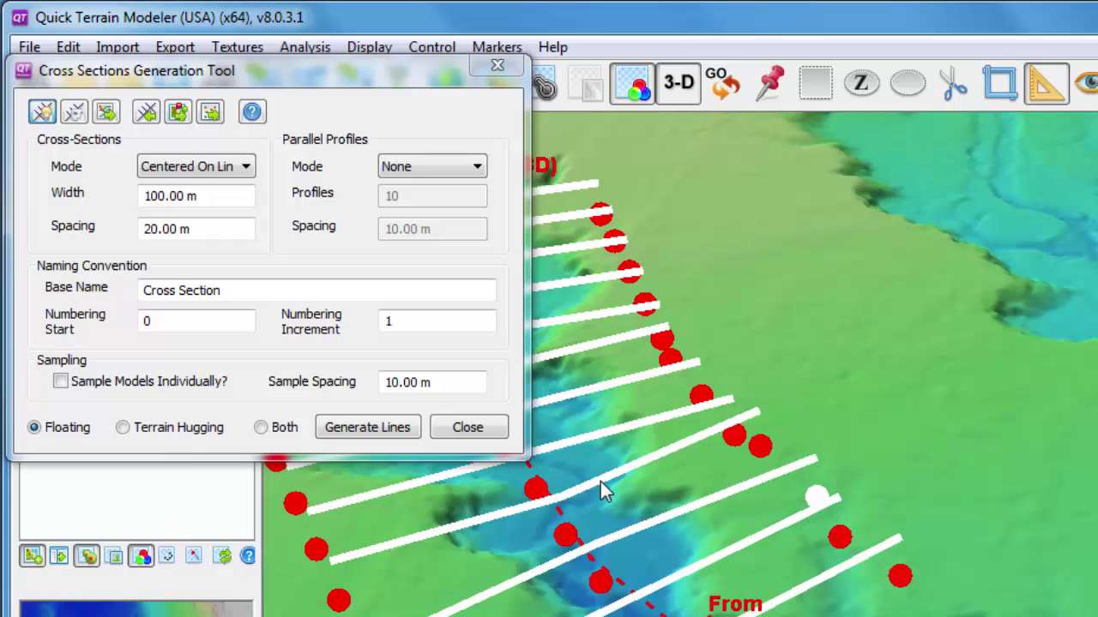
left_click(806, 402)
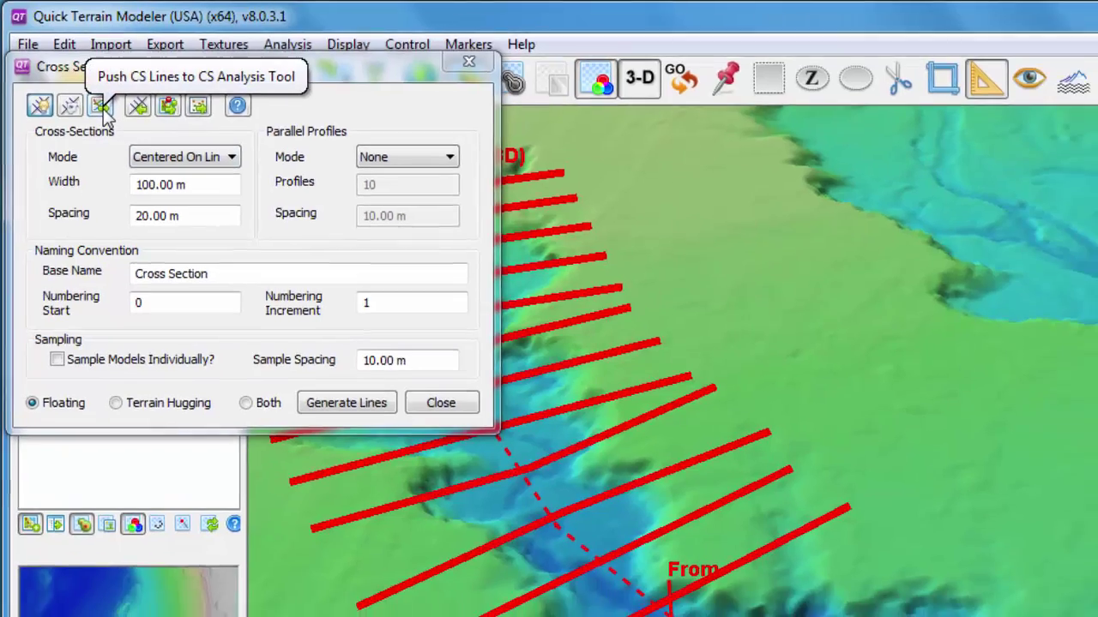
left_click(107, 114)
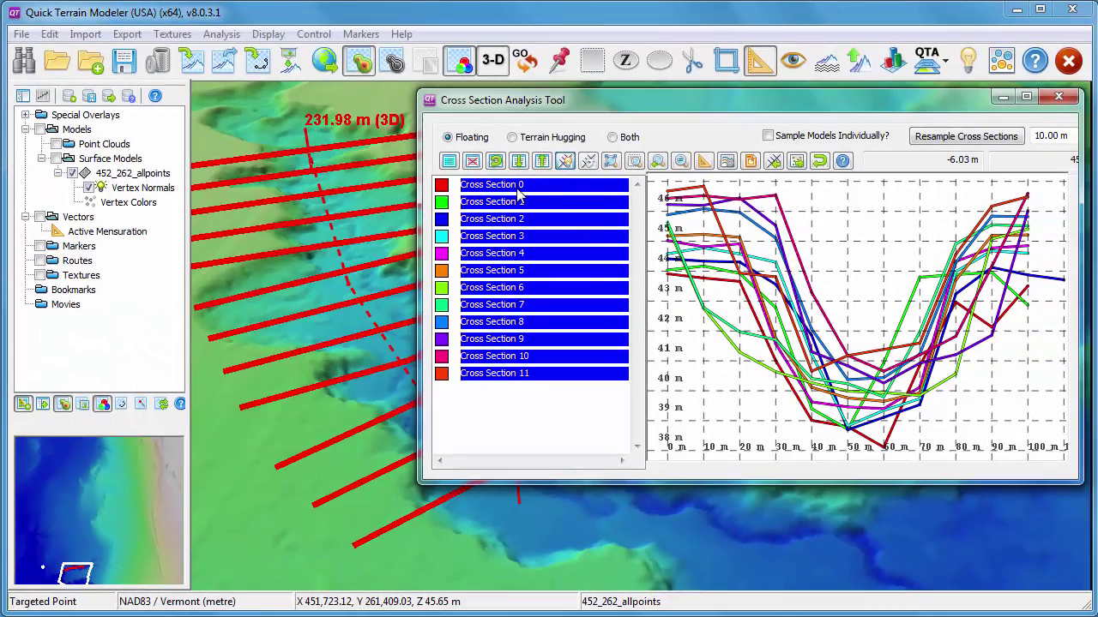
- Examine the elevation profiles of Cross Section 0 through Cross Section 11 one at a time
left_click(518, 187)
left_click(512, 202)
left_click(513, 219)
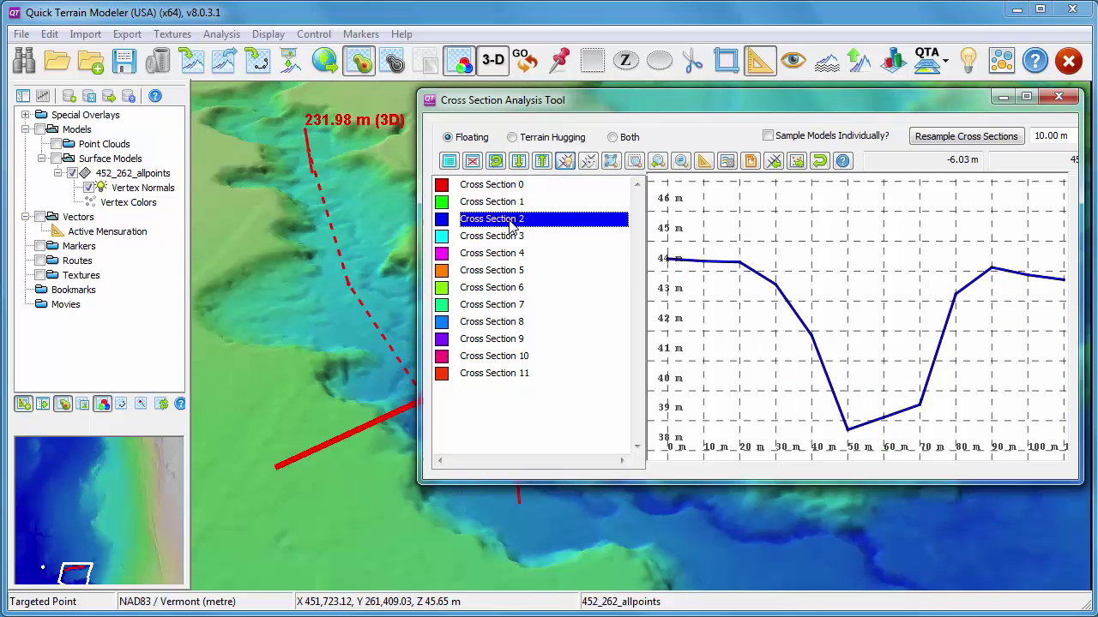
left_click(515, 236)
left_click(516, 254)
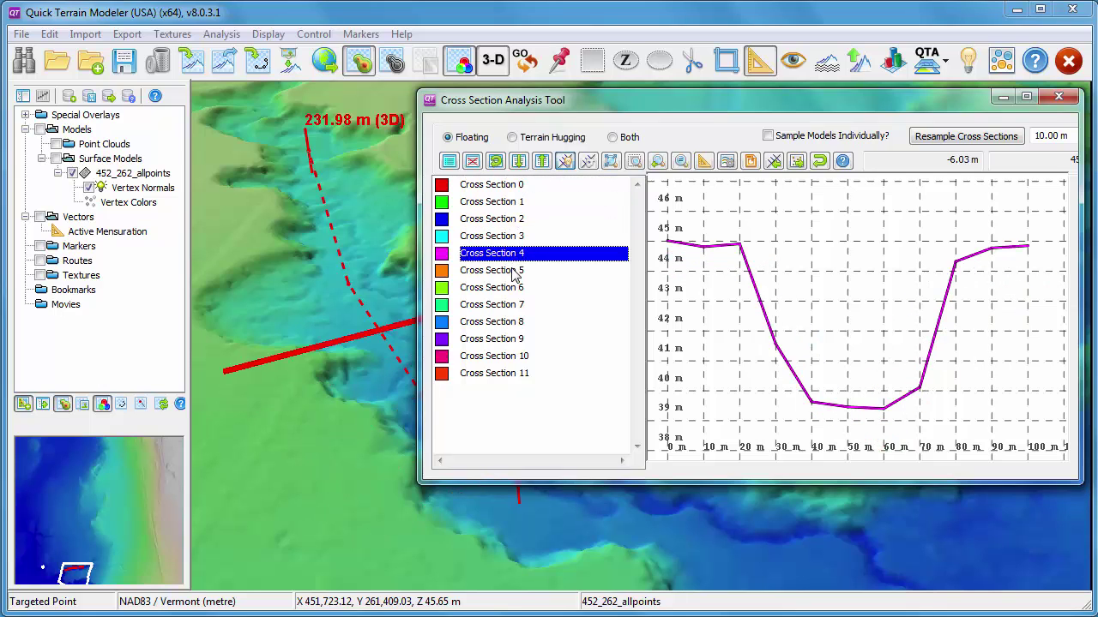
left_click(515, 270)
left_click(509, 287)
left_click(502, 305)
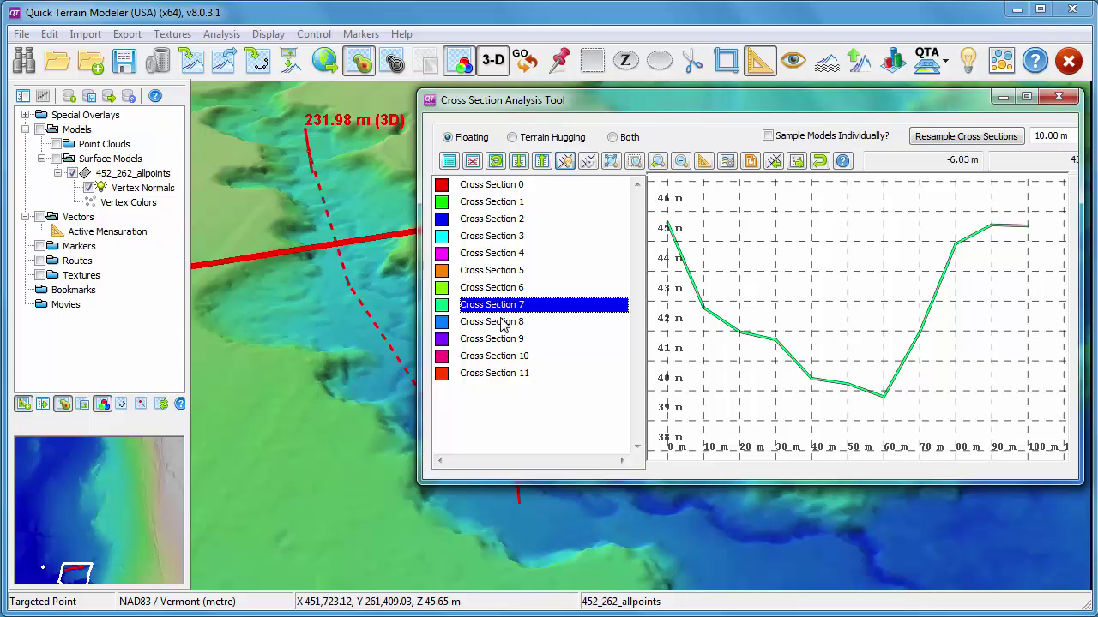
left_click(503, 323)
left_click(499, 341)
left_click(494, 357)
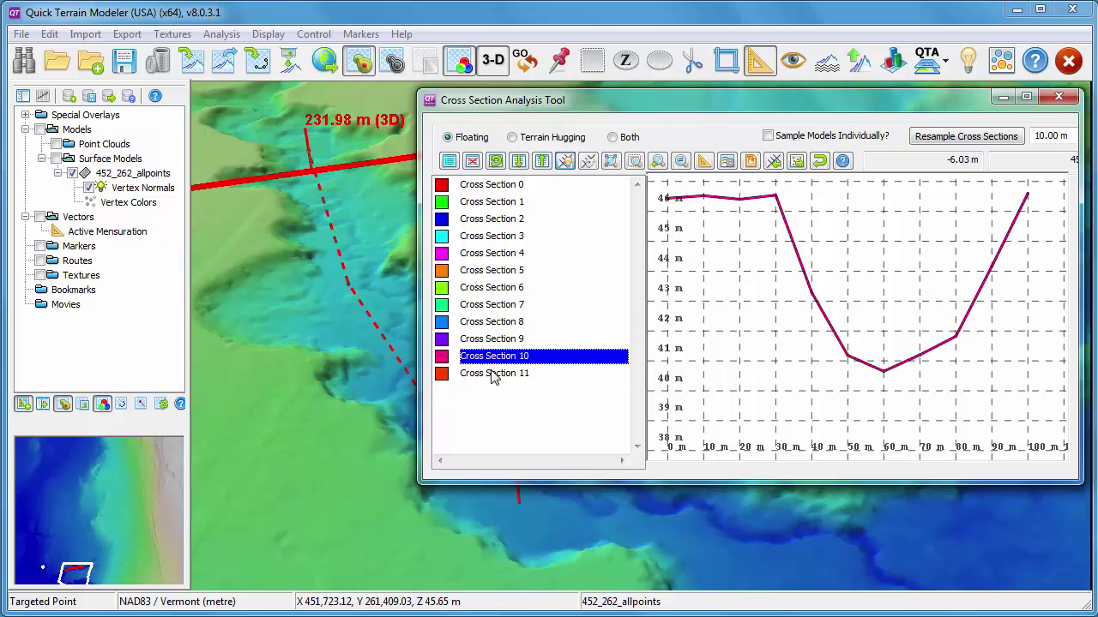
left_click(492, 375)
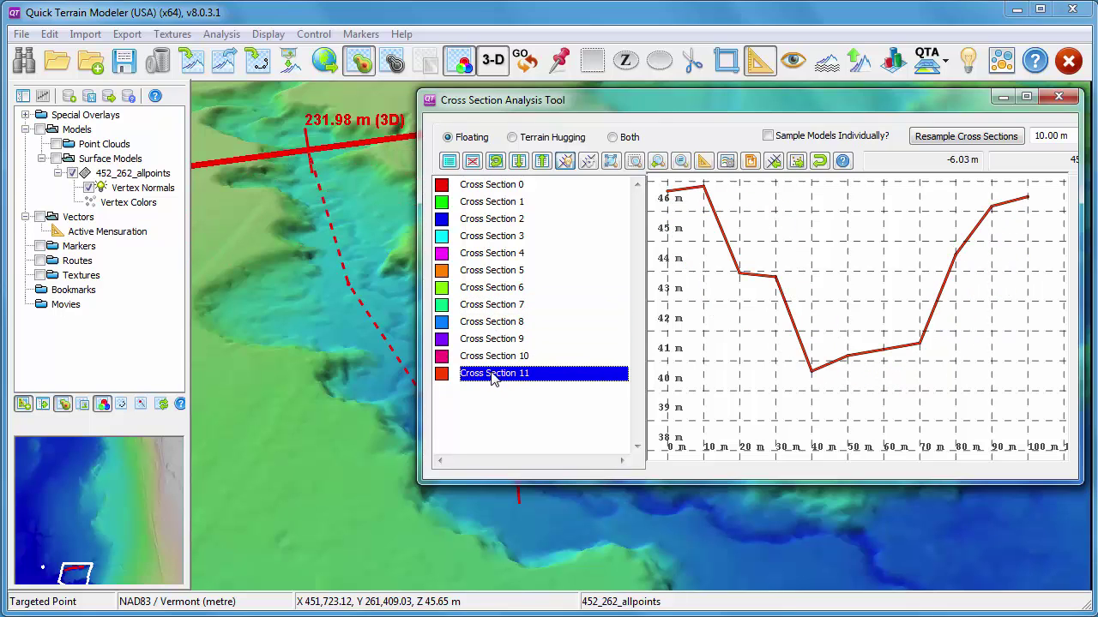
- Show all cross-section profiles together and review the available export formats for them
left_click(449, 162)
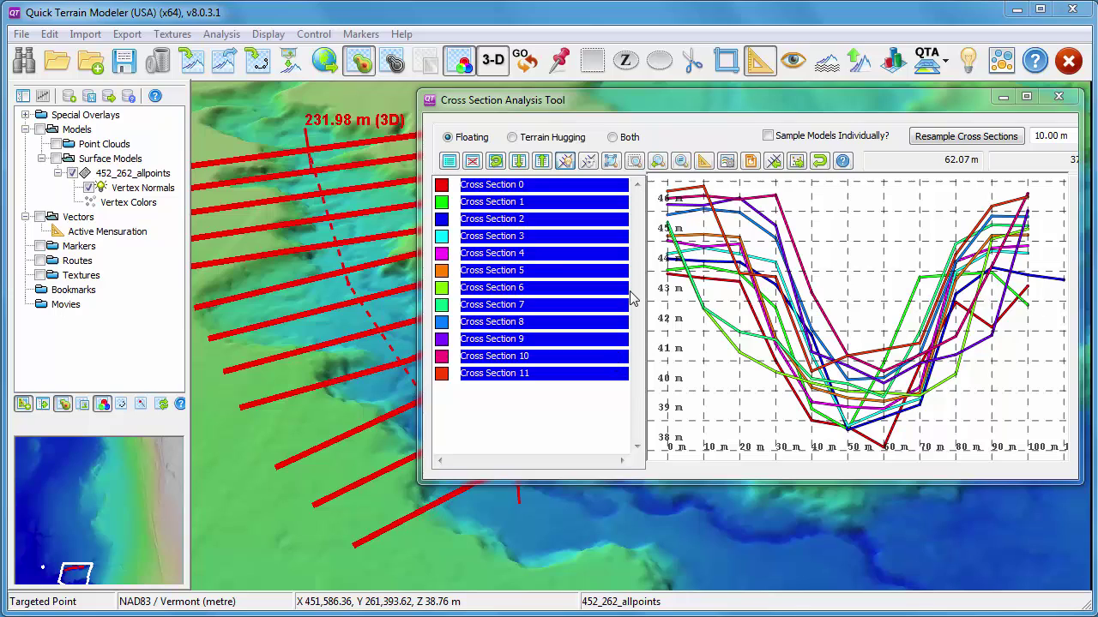
left_click(773, 162)
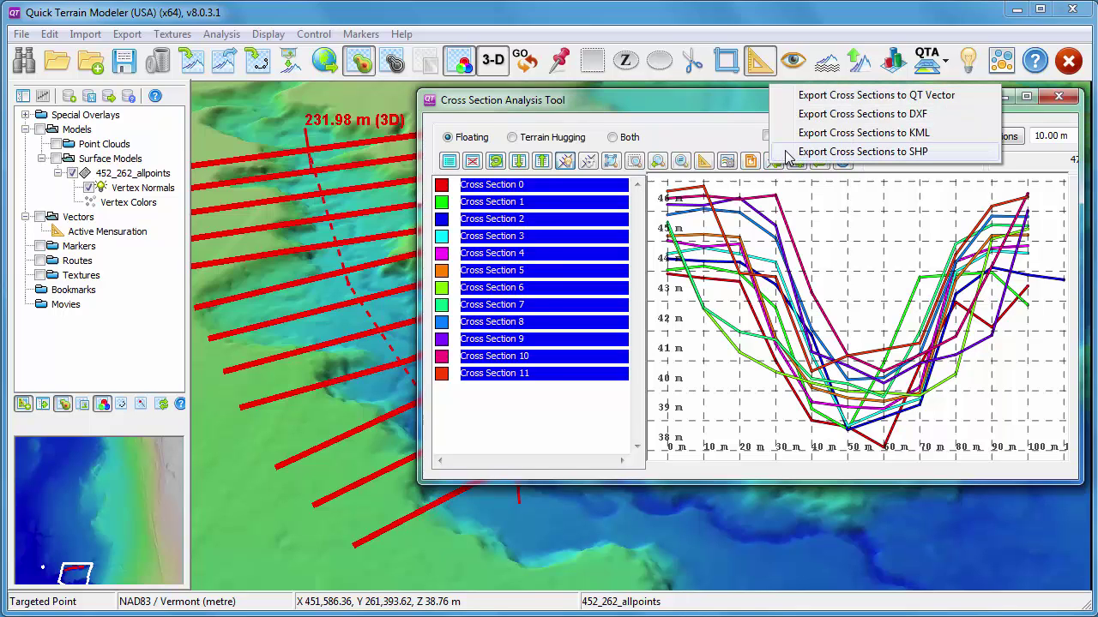
left_click(725, 143)
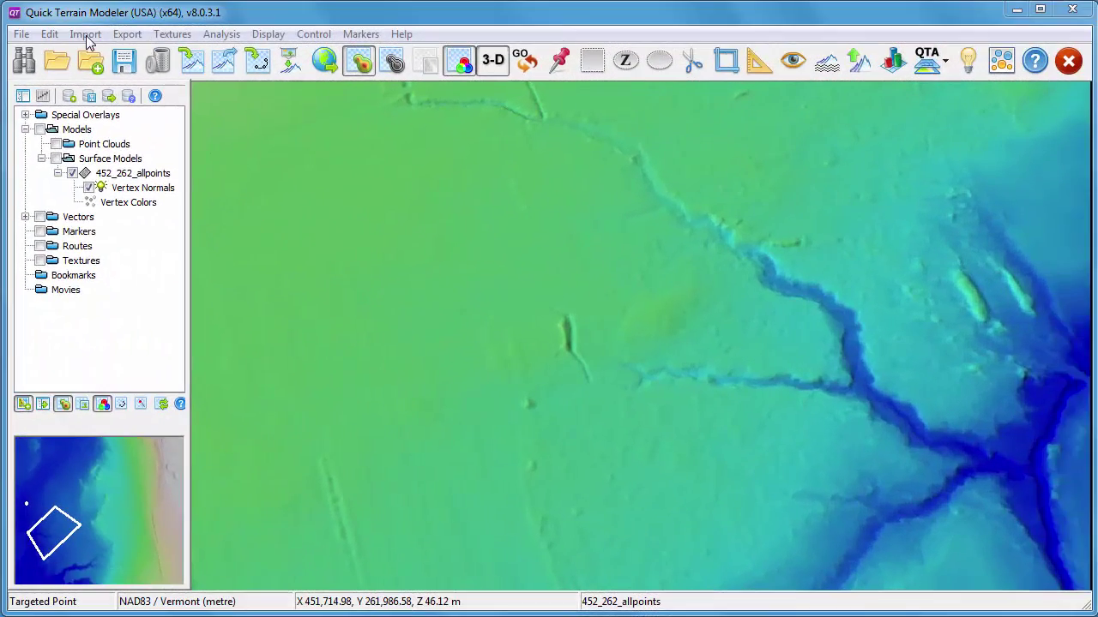
- Import the StreamSegment.shp vector file and seed the Cross Section Generation Tool with it
left_click(85, 34)
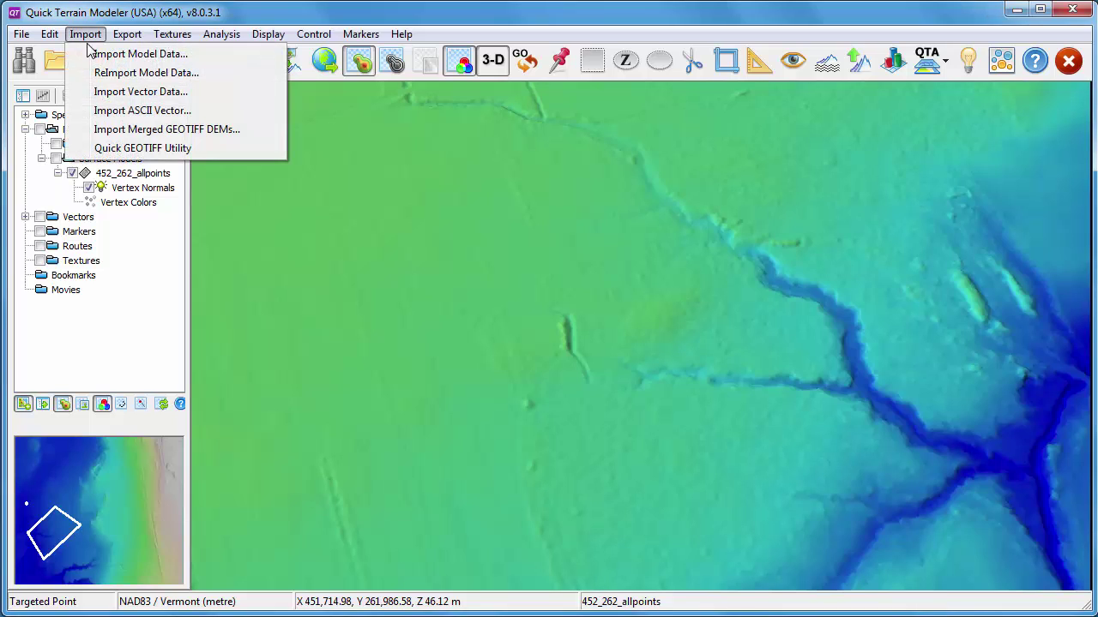
left_click(114, 92)
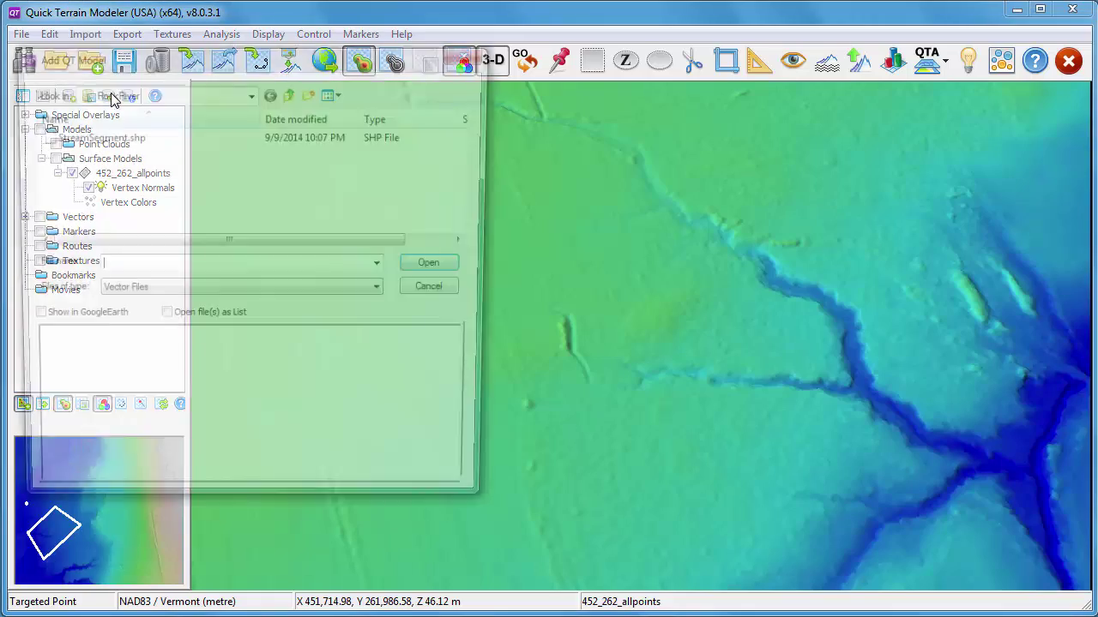
double_click(110, 137)
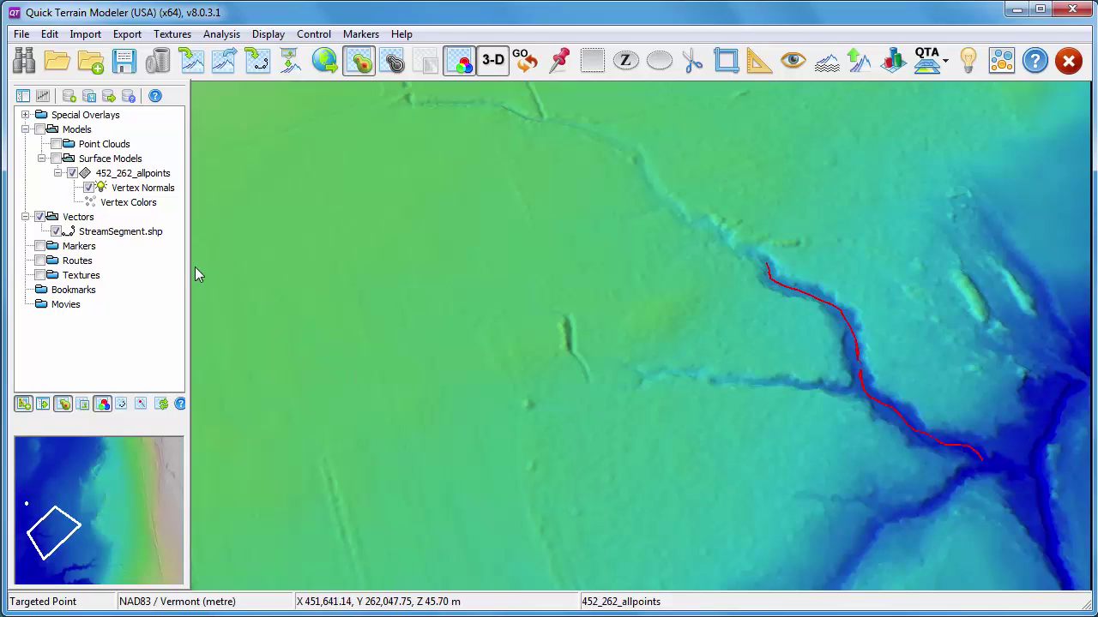
right_click(150, 240)
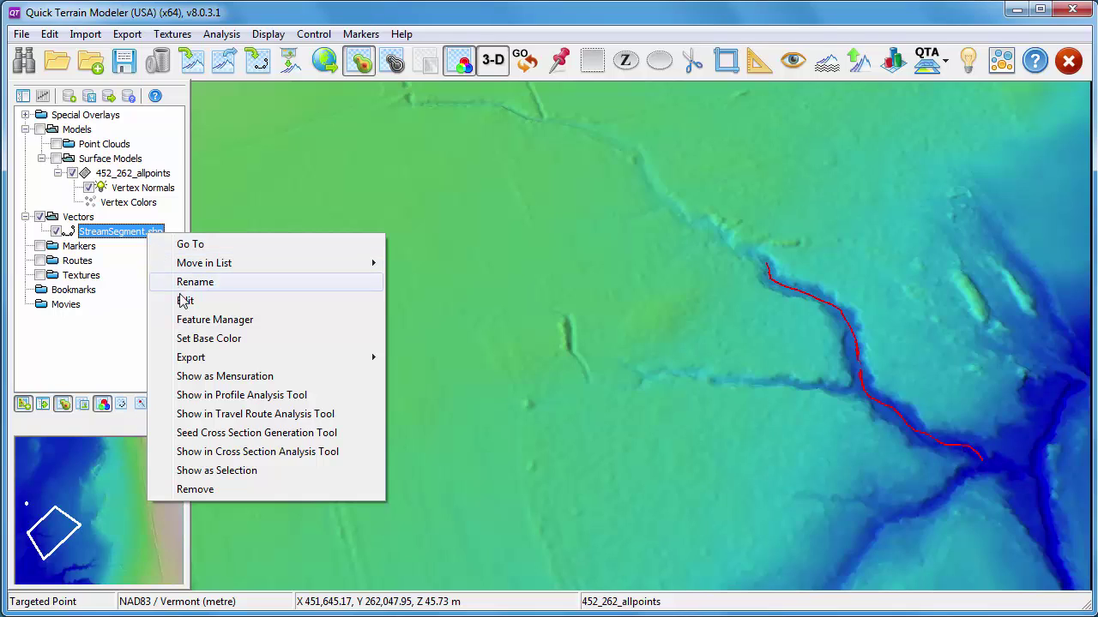
left_click(217, 433)
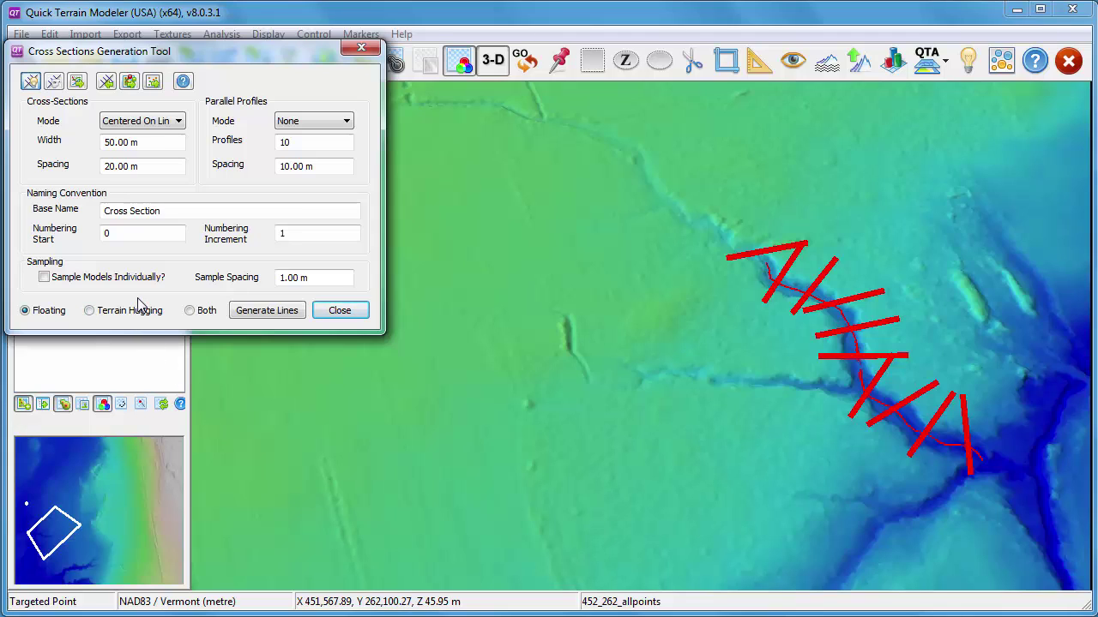
- Move the endpoints of three cross sections on the stream segment so that they no longer overlap their neighbours
left_click(802, 257)
mouse_move(813, 261)
left_mouse_down()
mouse_move(821, 273)
mouse_move(804, 241)
mouse_move(813, 259)
left_mouse_up()
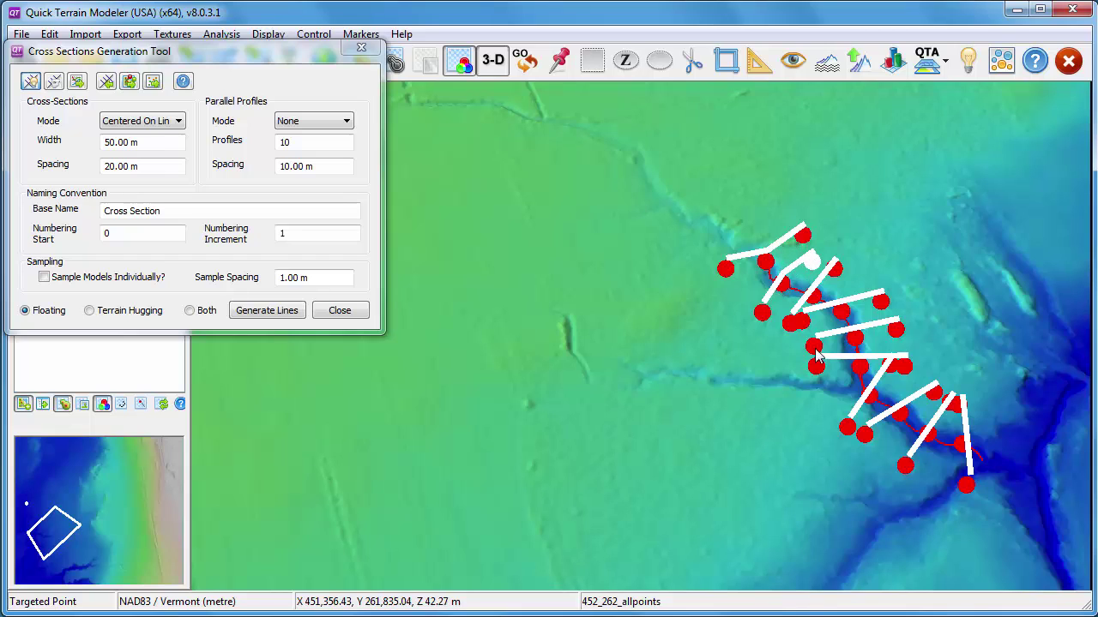
left_click_drag(817, 355, 820, 386)
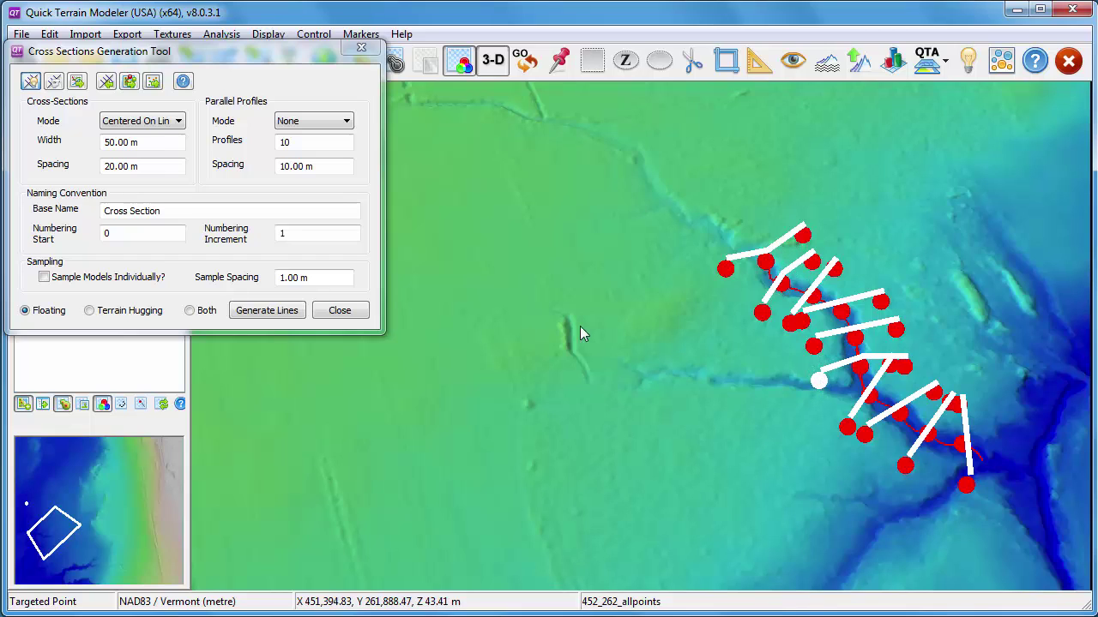
- Set the cross sections' base name to Segment and their starting number to 1
left_click_drag(160, 211, 99, 238)
type("Segment")
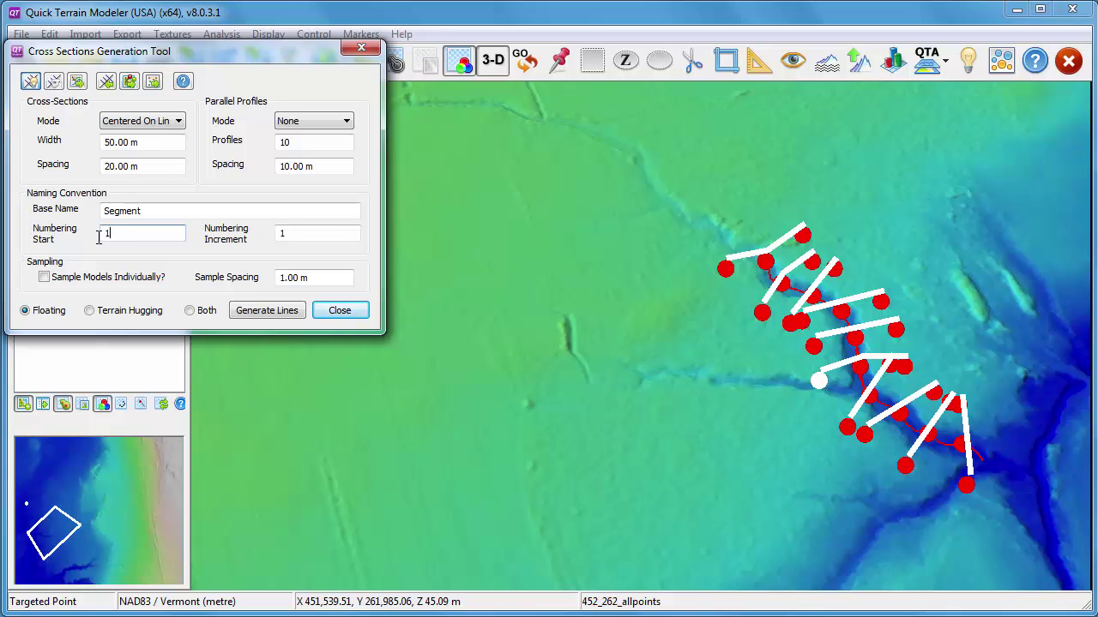
- Generate the cross-section lines along the stream segment and open them in the Cross Section Analysis Tool
left_click(273, 361)
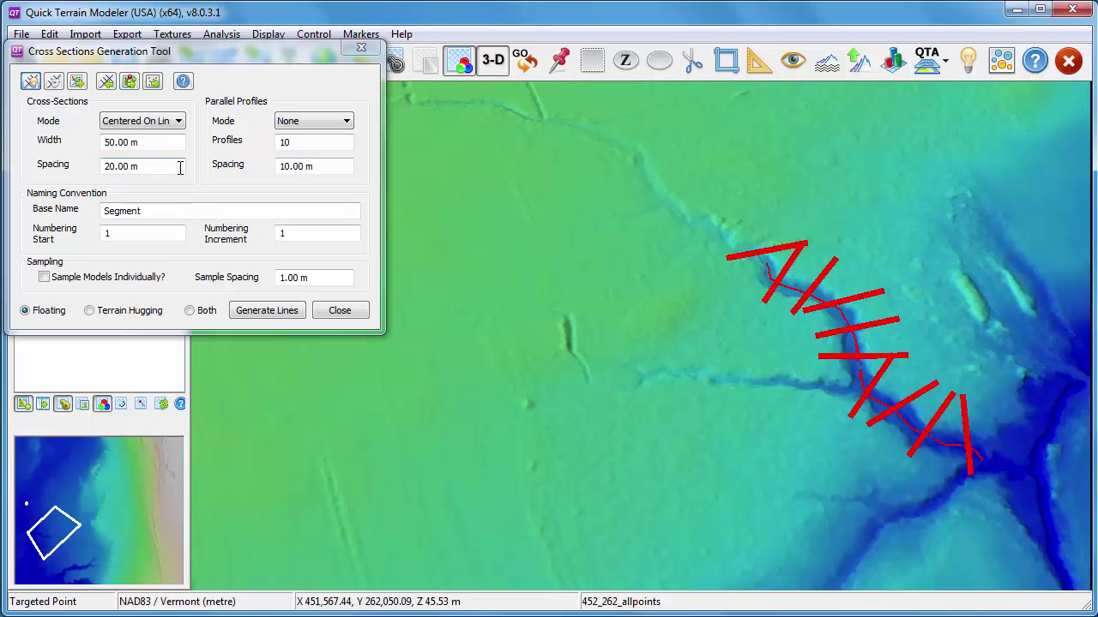
left_click(78, 82)
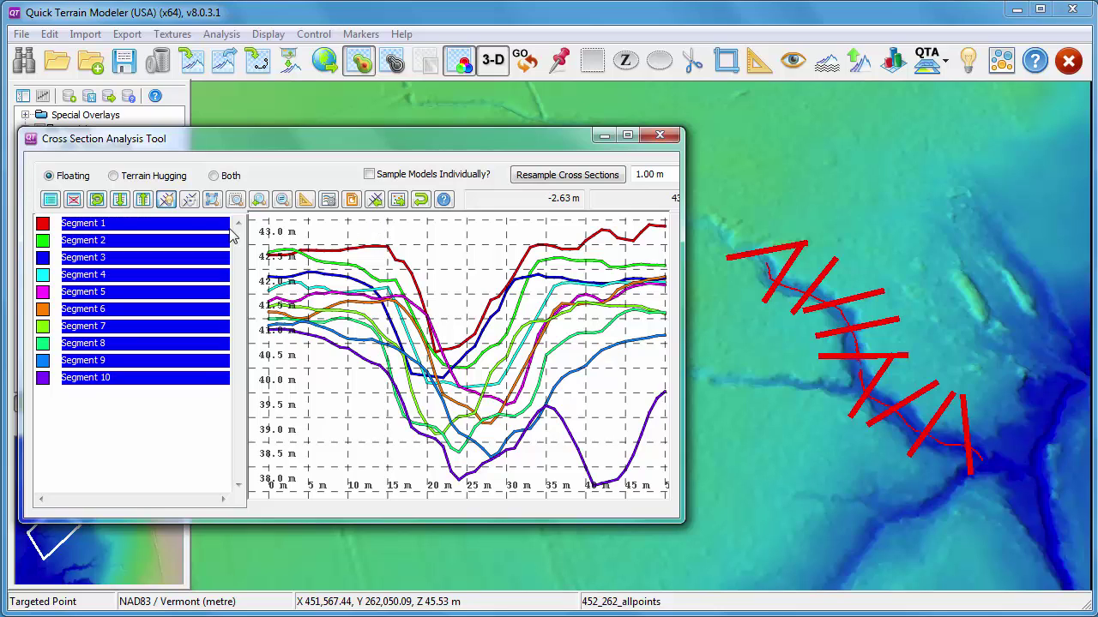
- Examine individual cross-section profiles one at a time, going from Segment 1 through 2, 3 and 4 to Segment 6
left_click(208, 224)
left_click(179, 245)
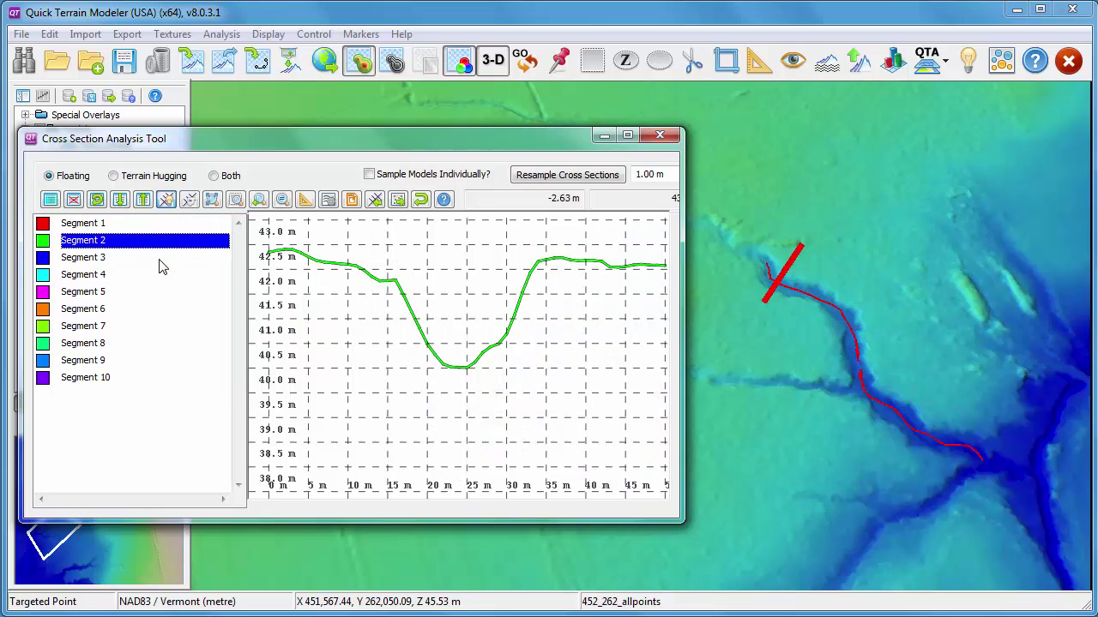
left_click(158, 261)
left_click(151, 275)
left_click(146, 316)
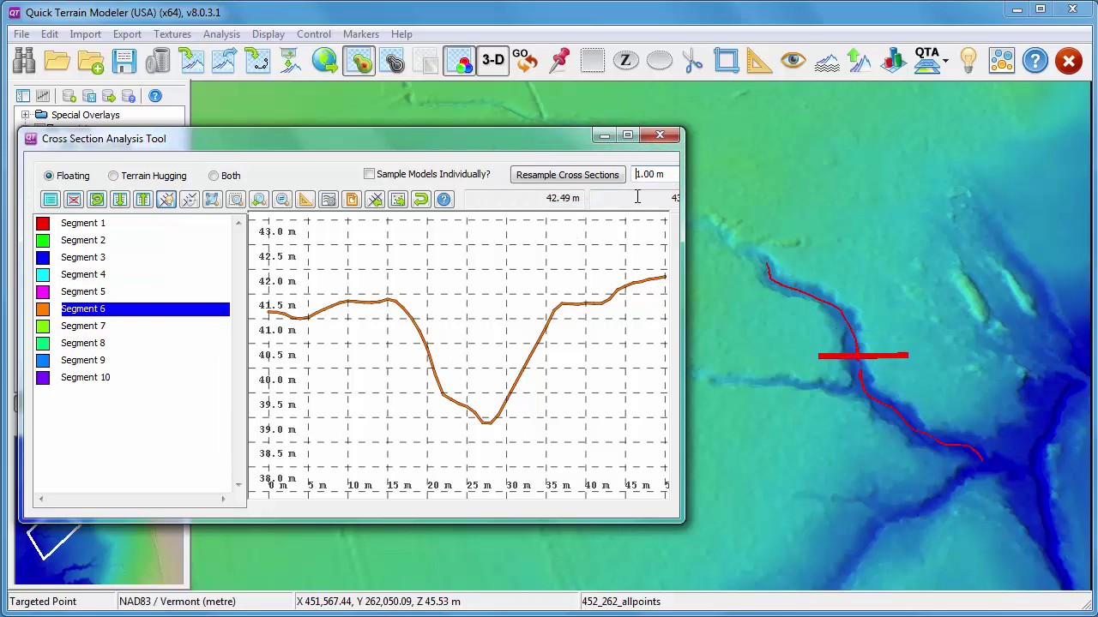
- Resample the cross sections at a 10.00 m spacing and again at 20.00 m while Segment 6 is displayed
type("0")
left_click(573, 180)
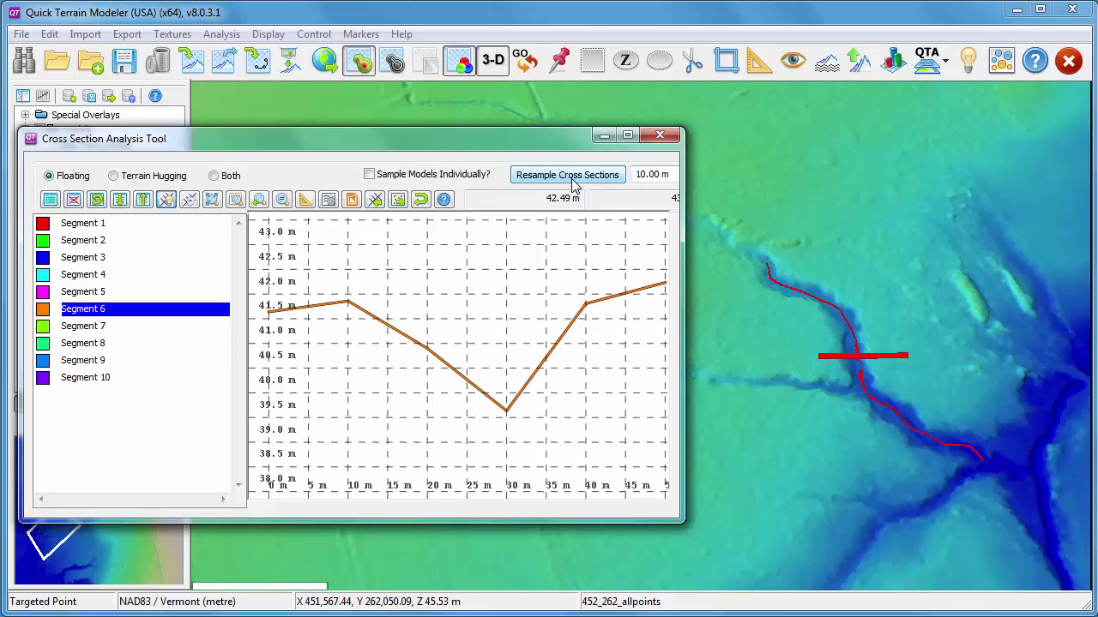
left_click(640, 178)
key("BackSpace")
type("2")
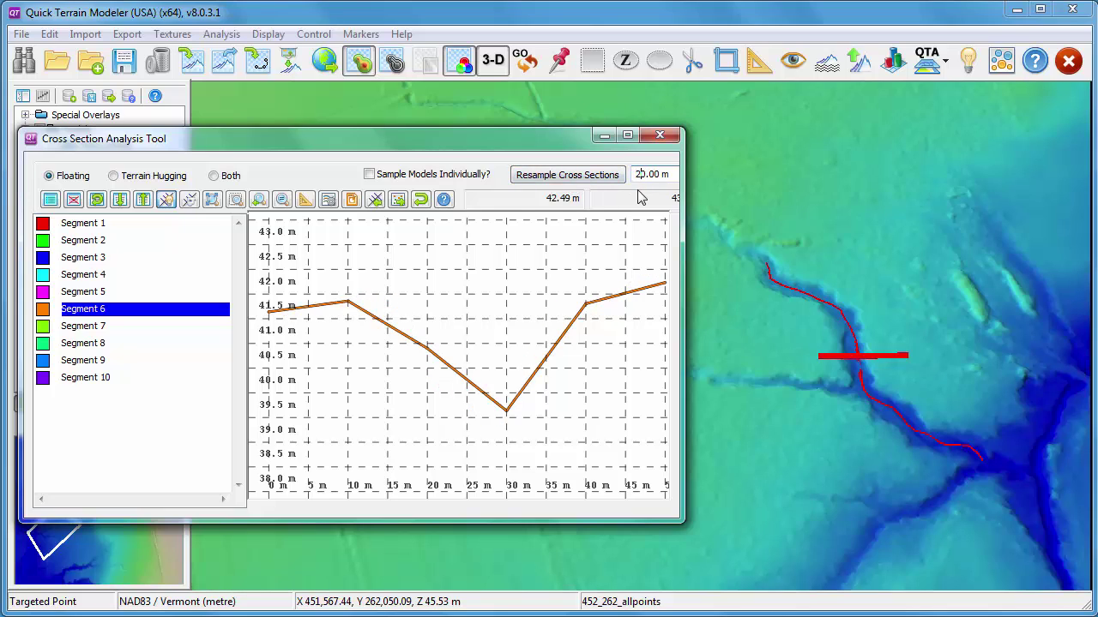
left_click(596, 180)
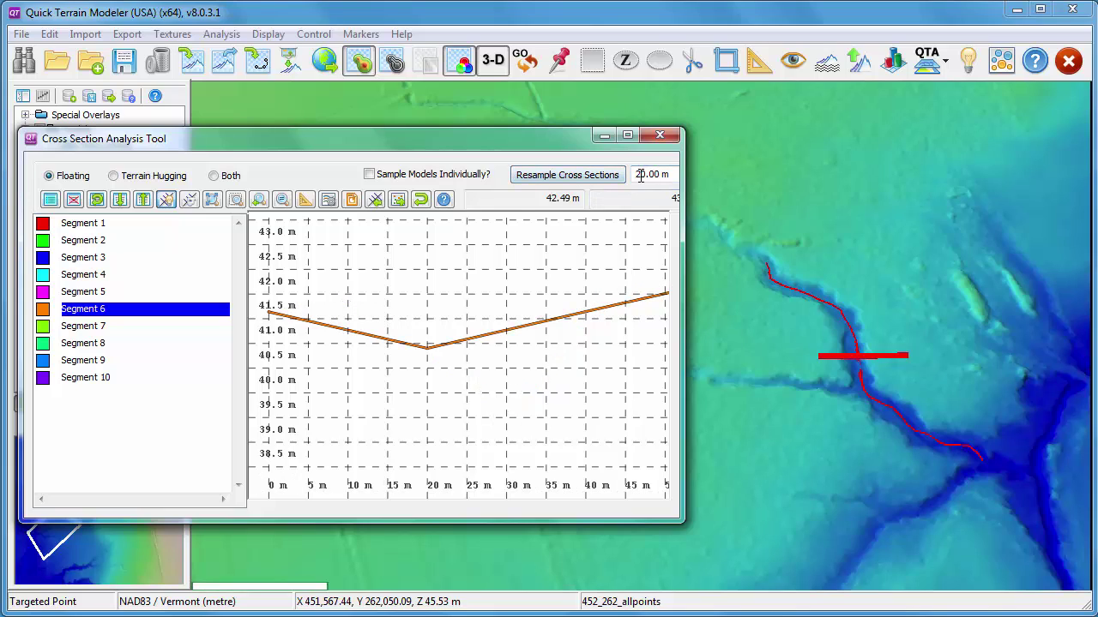
- Set the sample spacing for resampling the cross sections to 1.00 m
left_click_drag(646, 175, 631, 175)
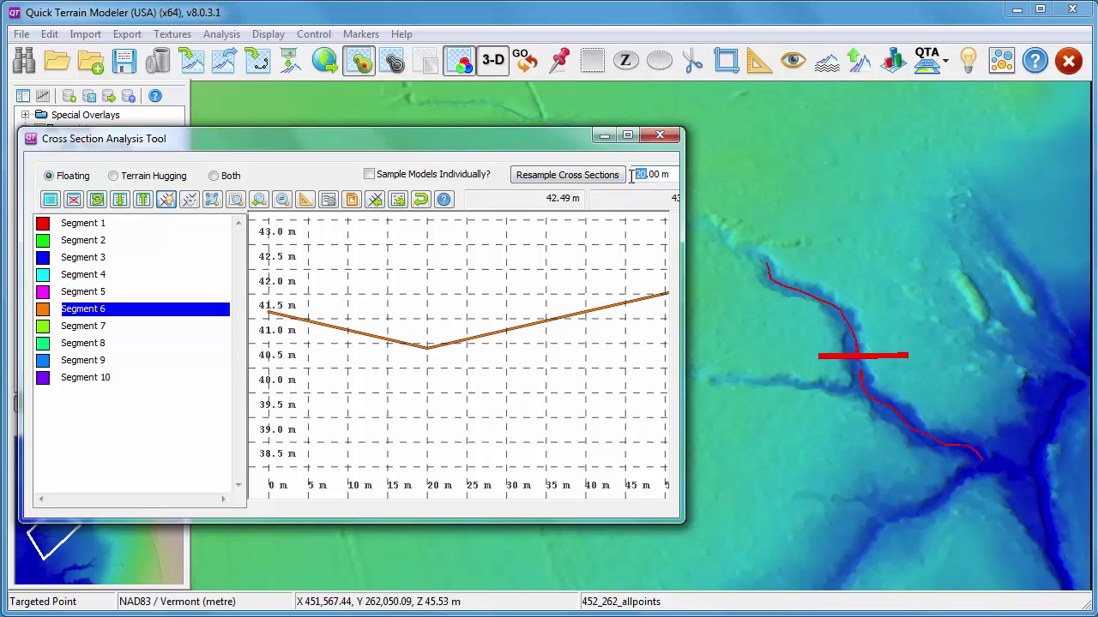
type("1")
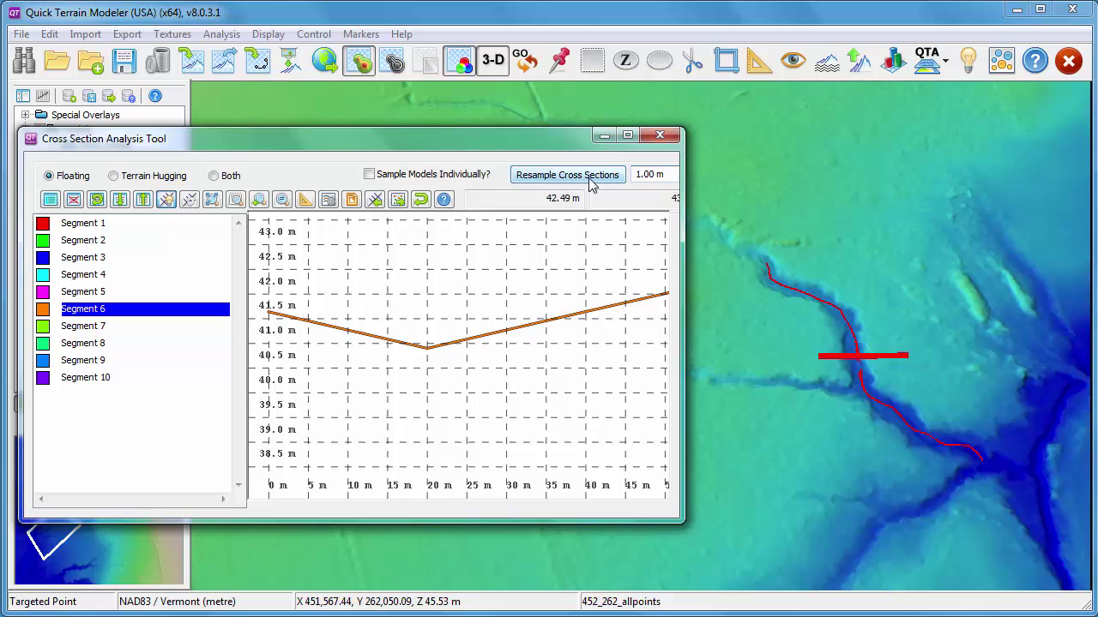